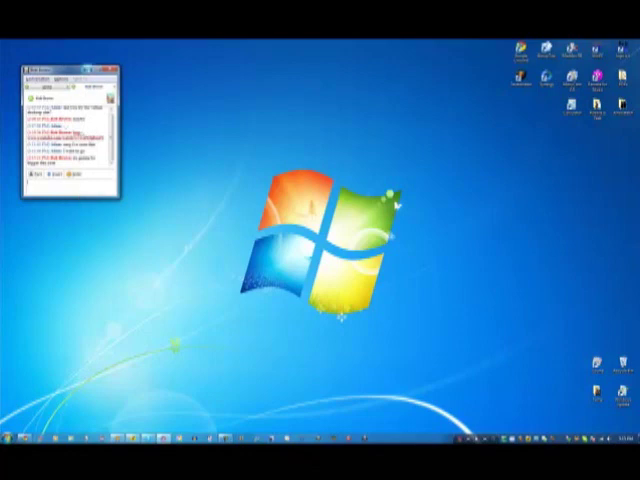
- Minimize the small chat window so only the wallpaper and icons remain
click(112, 70)
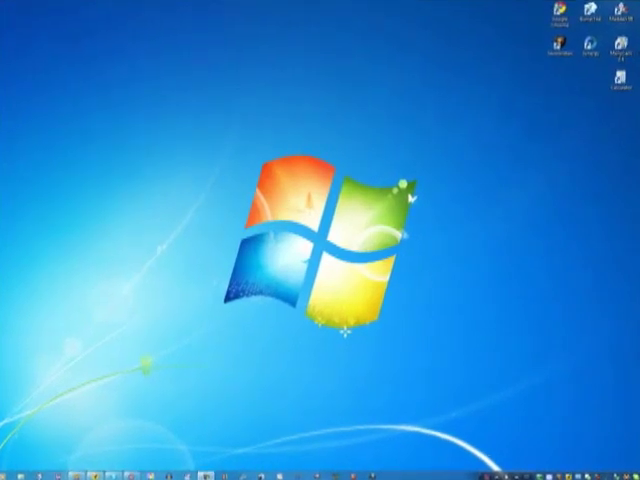
- Restore the YouTube browser and place the Synergy settings dialog on the right
click(100, 474)
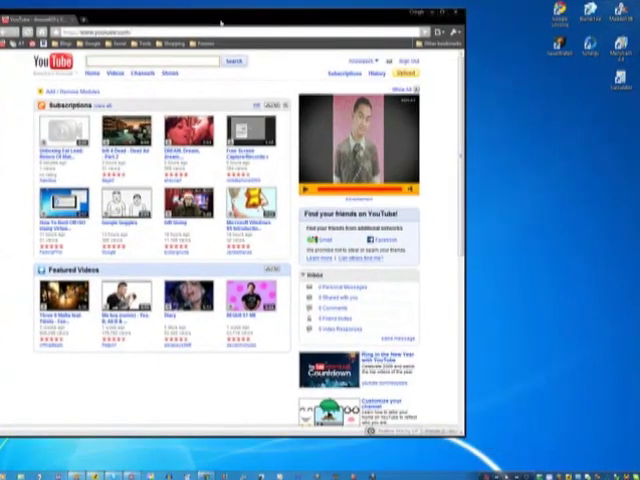
key(super+1)
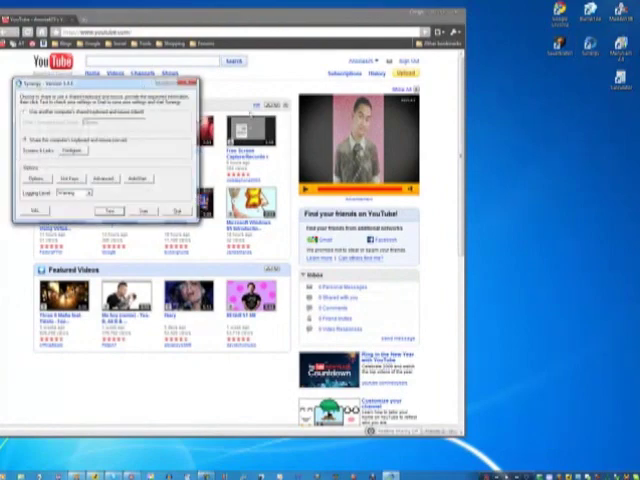
drag(150, 84, 520, 116)
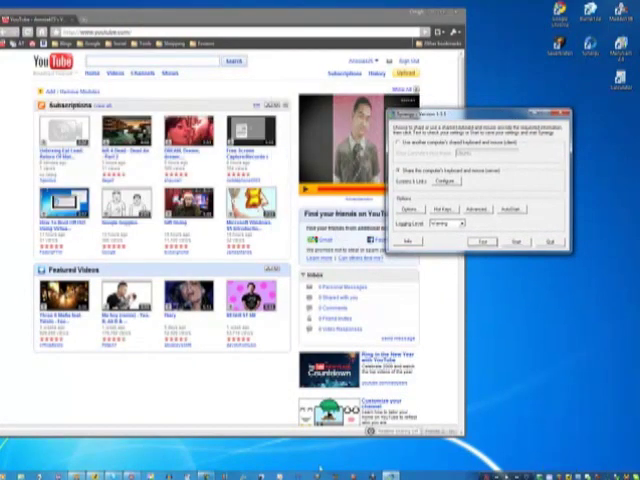
- Search Start for VirtuaWin, nudge Synergy, then switch to an empty virtual desktop
key(super)
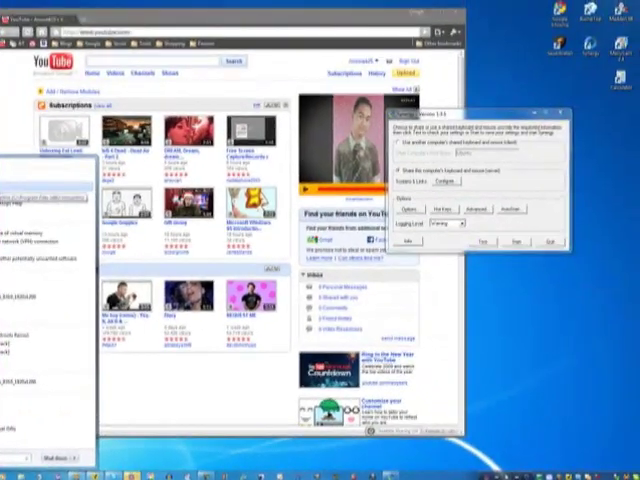
key(Return)
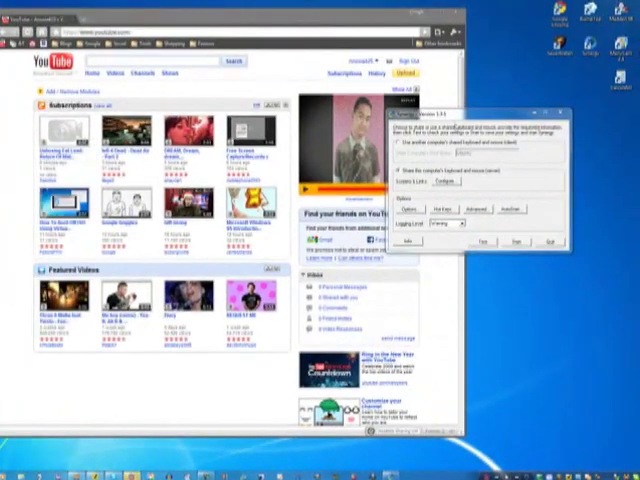
drag(460, 112, 470, 121)
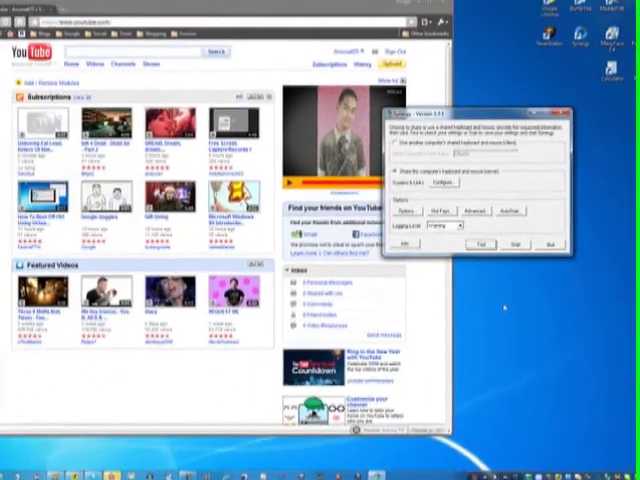
key(super+d)
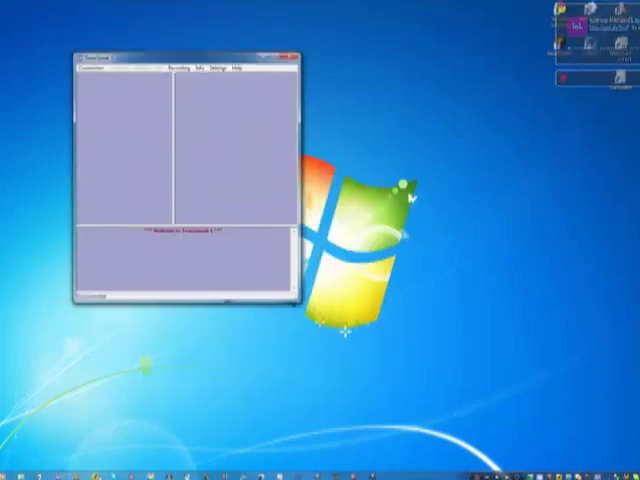
- Drag TweetDeck up and left until fully visible, then show VirtuaWin's window list
drag(476, 65, 386, 48)
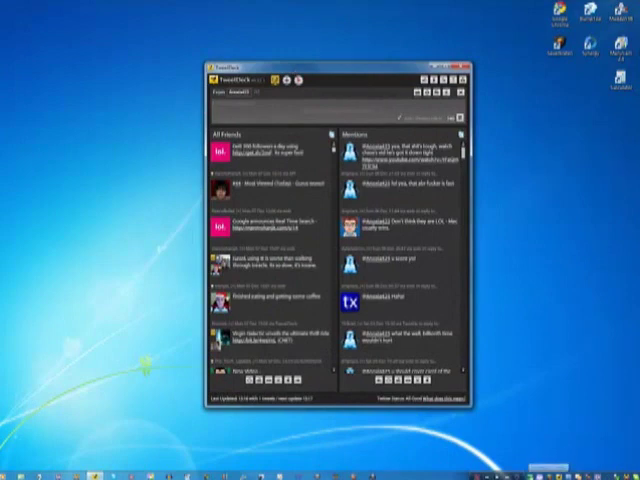
right_click(552, 474)
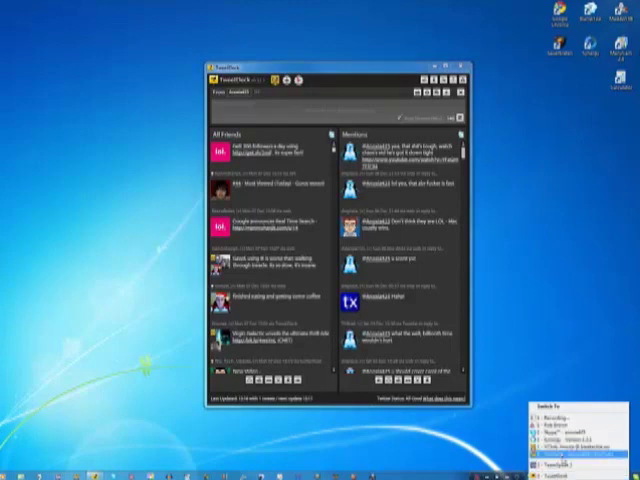
- Switch to the YouTube desktop, close Synergy, and move TeamSpeak here on the right
click(570, 462)
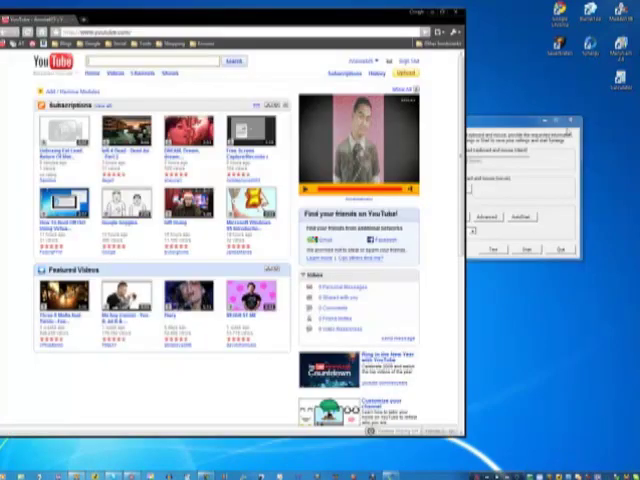
click(560, 250)
click(380, 295)
mouse_move(478, 472)
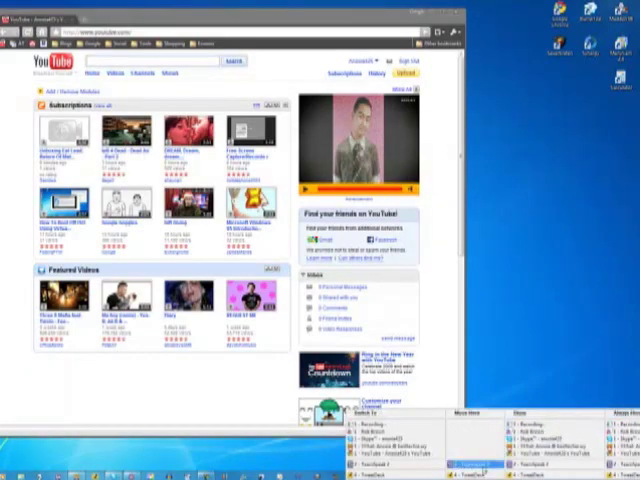
click(474, 432)
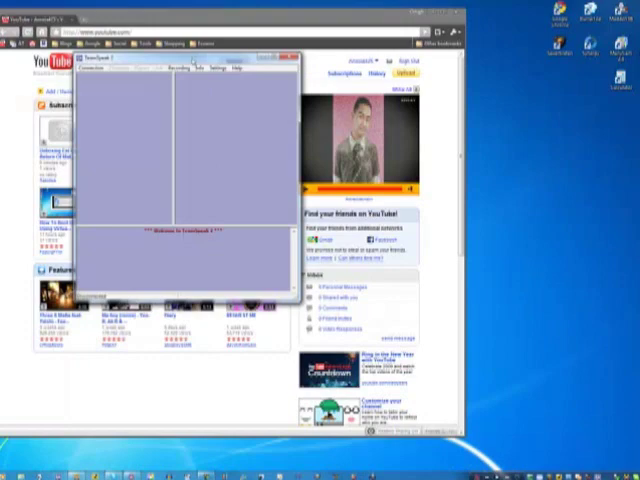
drag(180, 58, 470, 106)
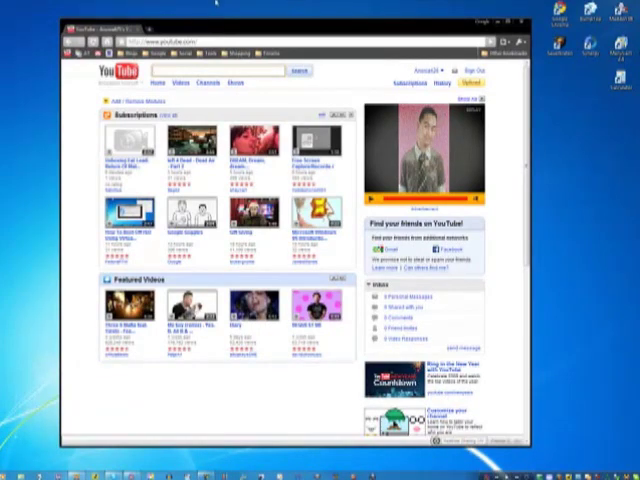
- Load virtuawin.sourceforge.net in the browser and highlight its nine-desktops sentence
drag(185, 22, 218, 35)
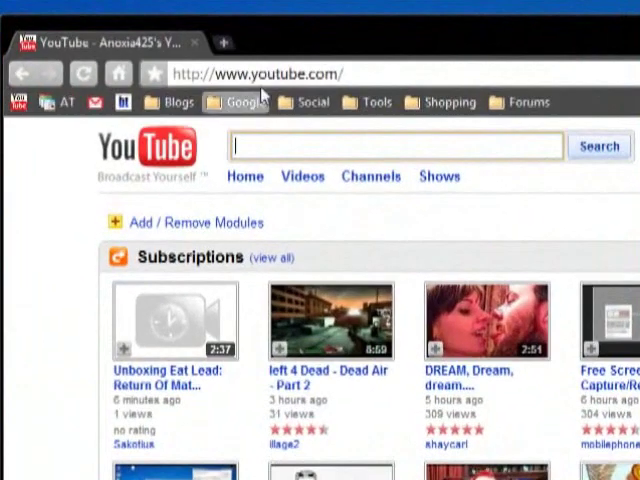
click(195, 44)
text(vi)
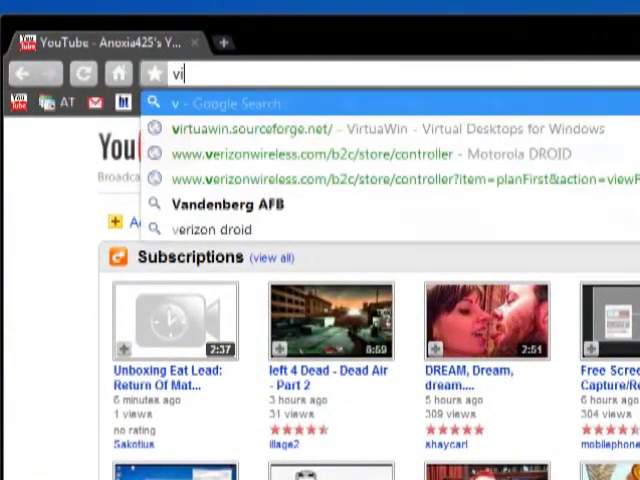
text(rt)
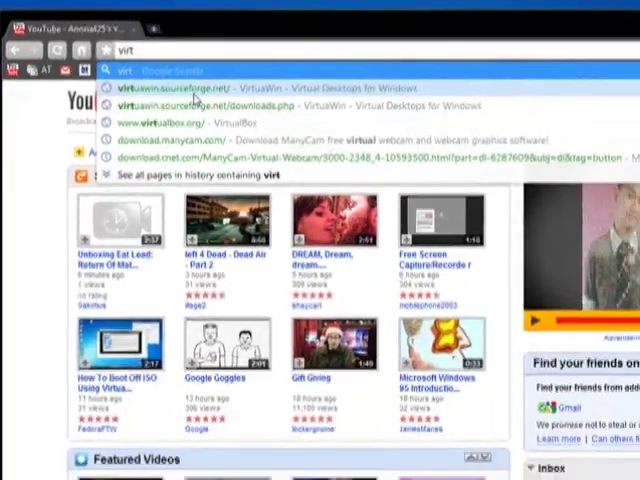
click(190, 128)
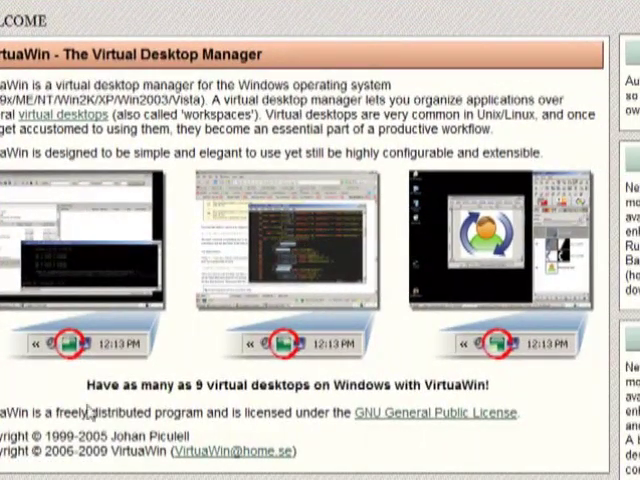
drag(86, 385, 578, 385)
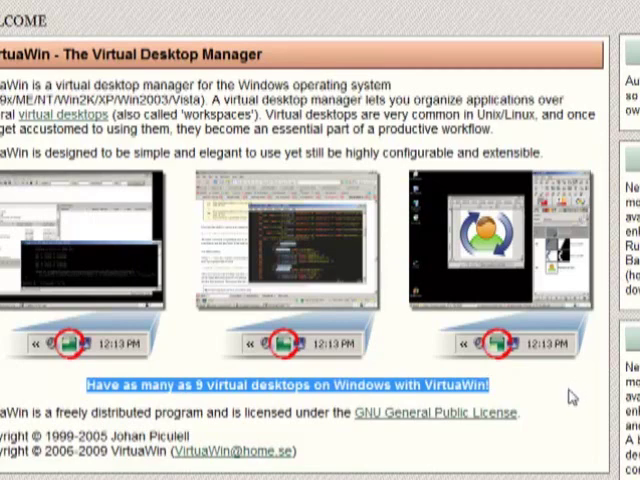
click(560, 385)
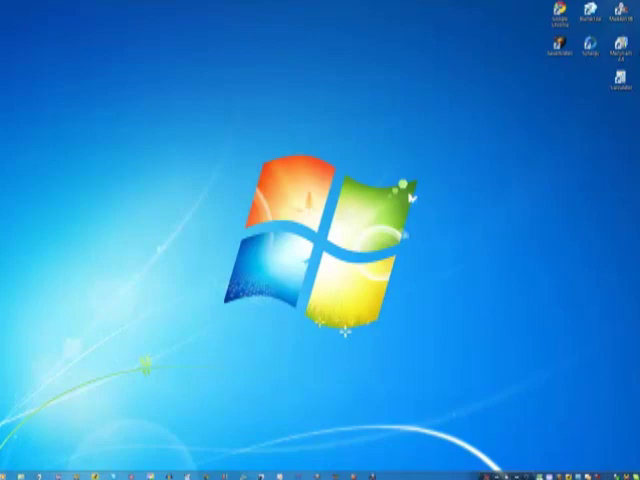
- Use VirtuaWin's tray menu to switch to the browser showing the VirtuaWin page
right_click(560, 474)
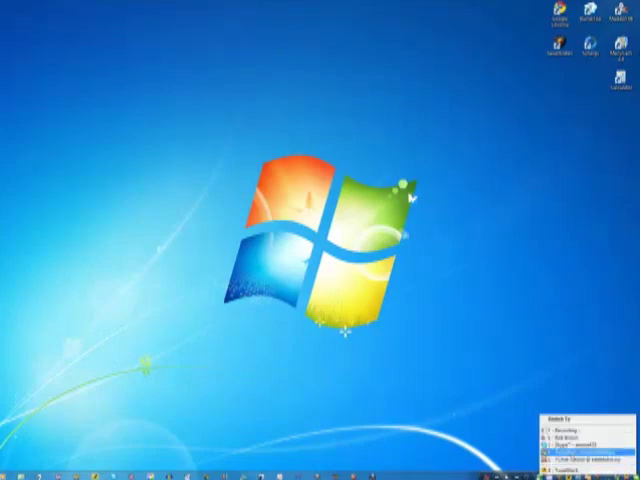
click(580, 453)
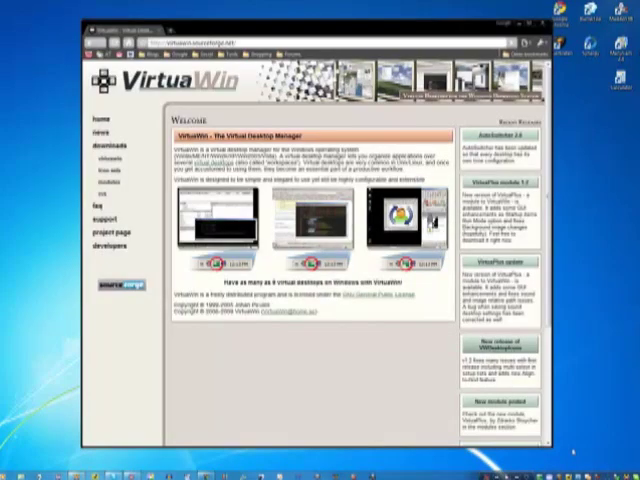